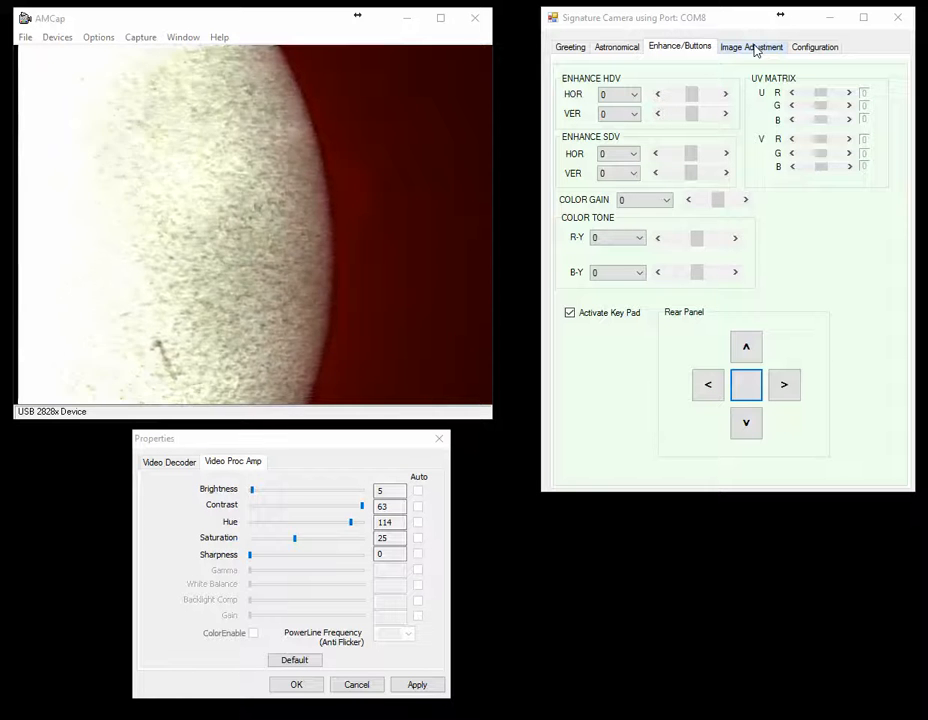
Step: Check that the control program can communicate with the Signature camera through port COM8
left_click(632, 50)
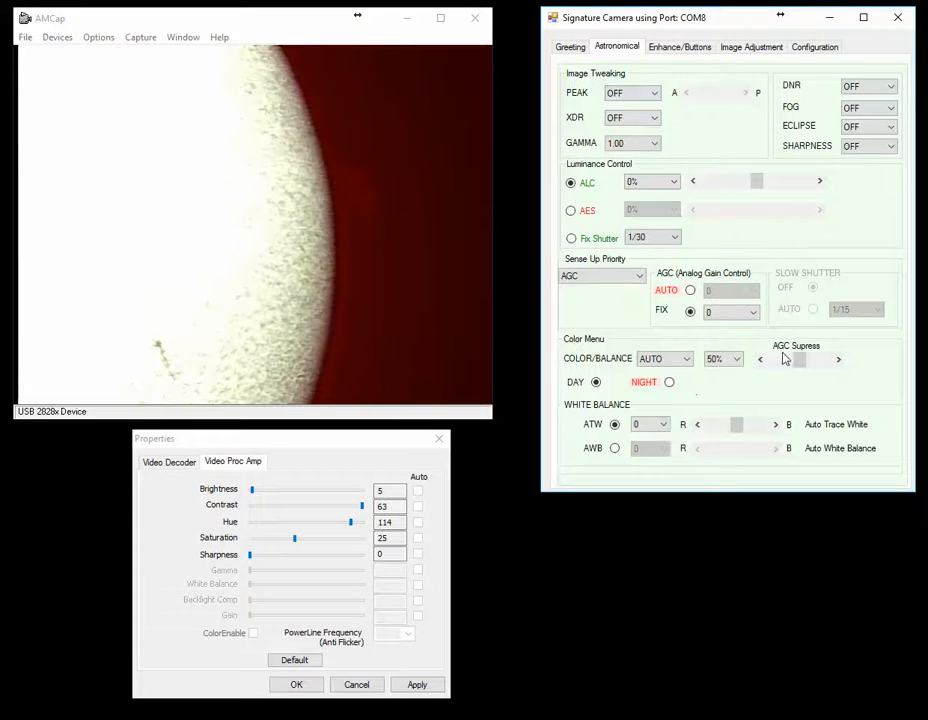
left_click(572, 48)
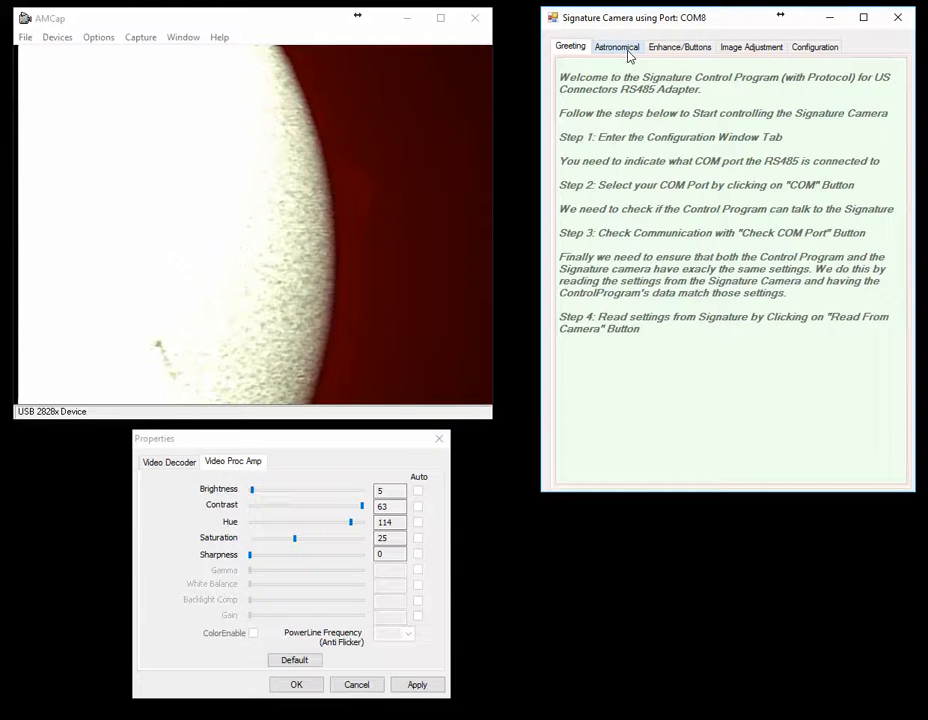
left_click(816, 48)
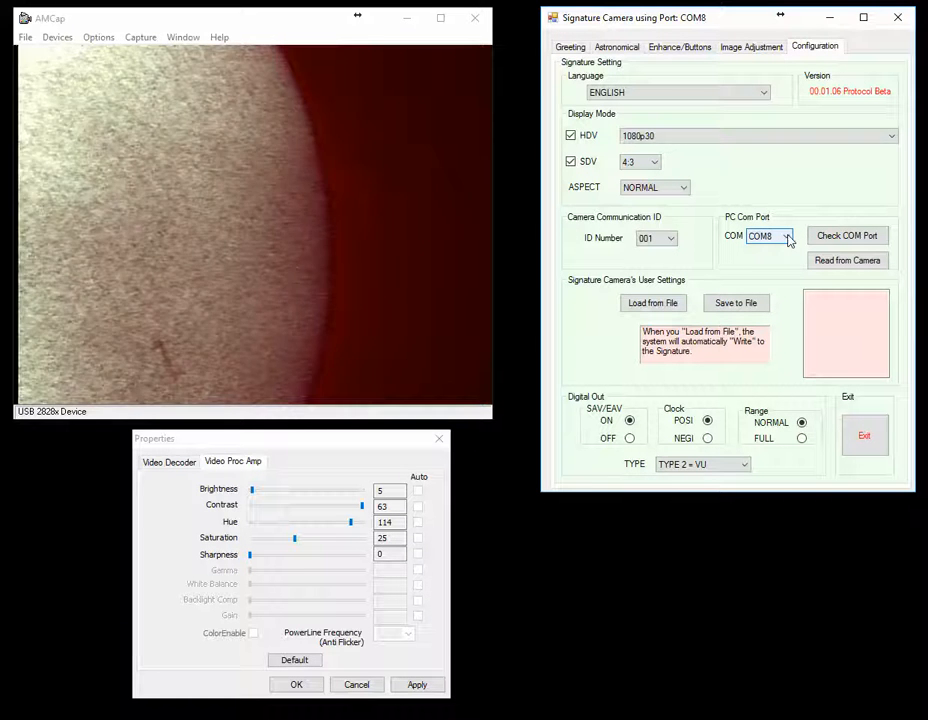
left_click(850, 240)
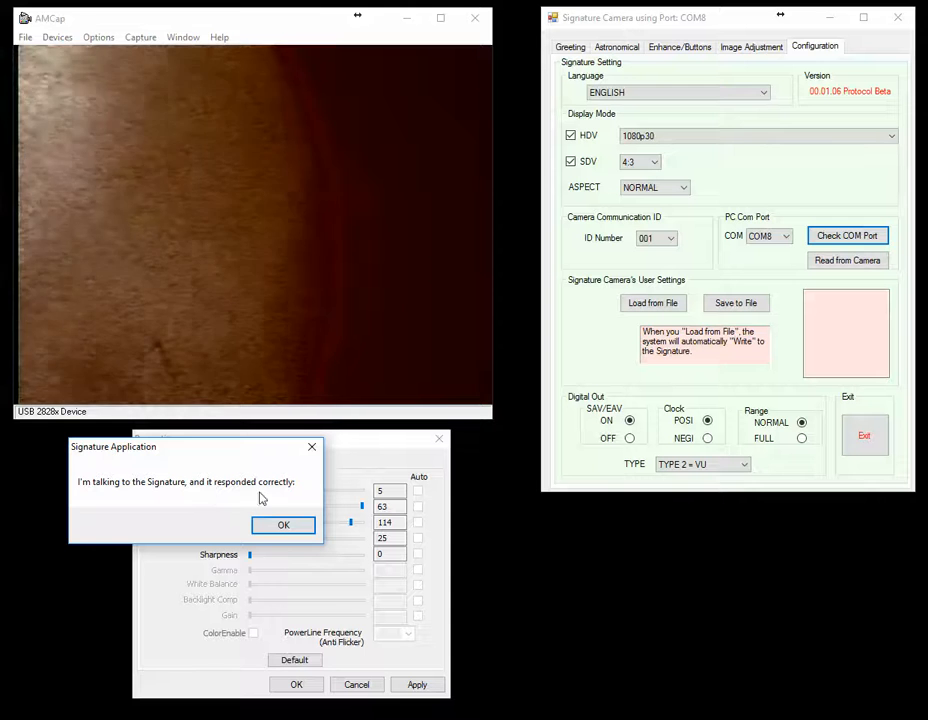
left_click(288, 524)
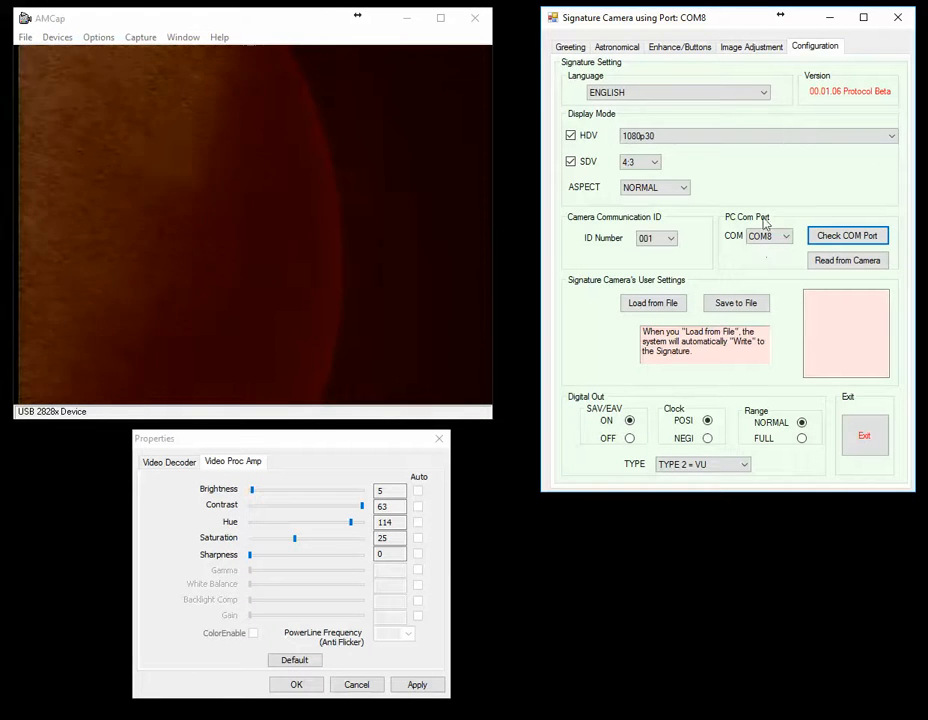
Step: Turn on digital zoom, try its zoom range back to 100, and switch digital zoom off
left_click(750, 52)
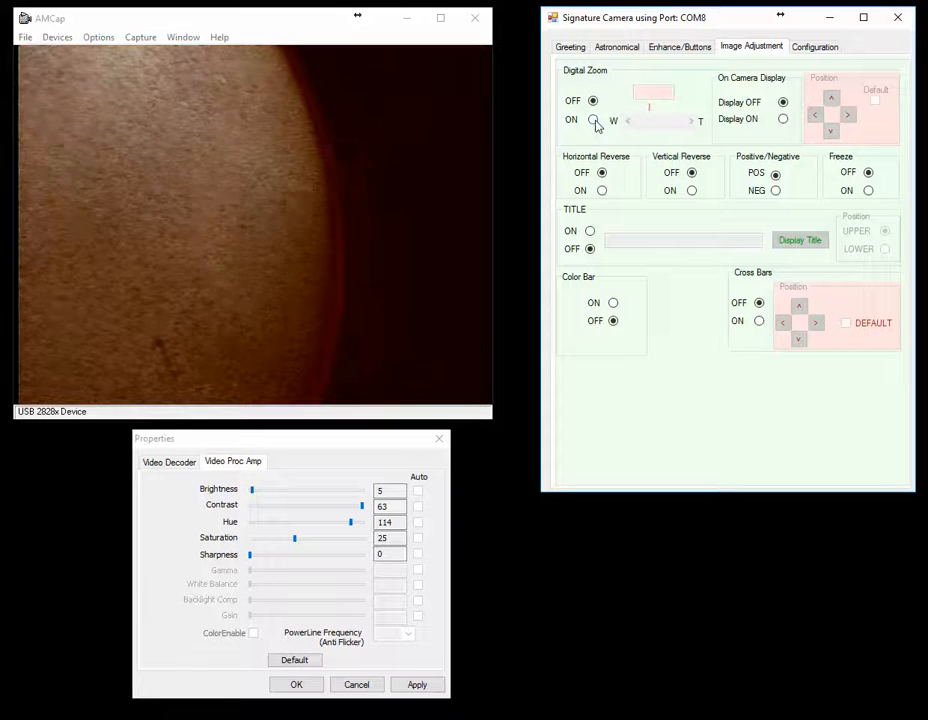
left_click(593, 120)
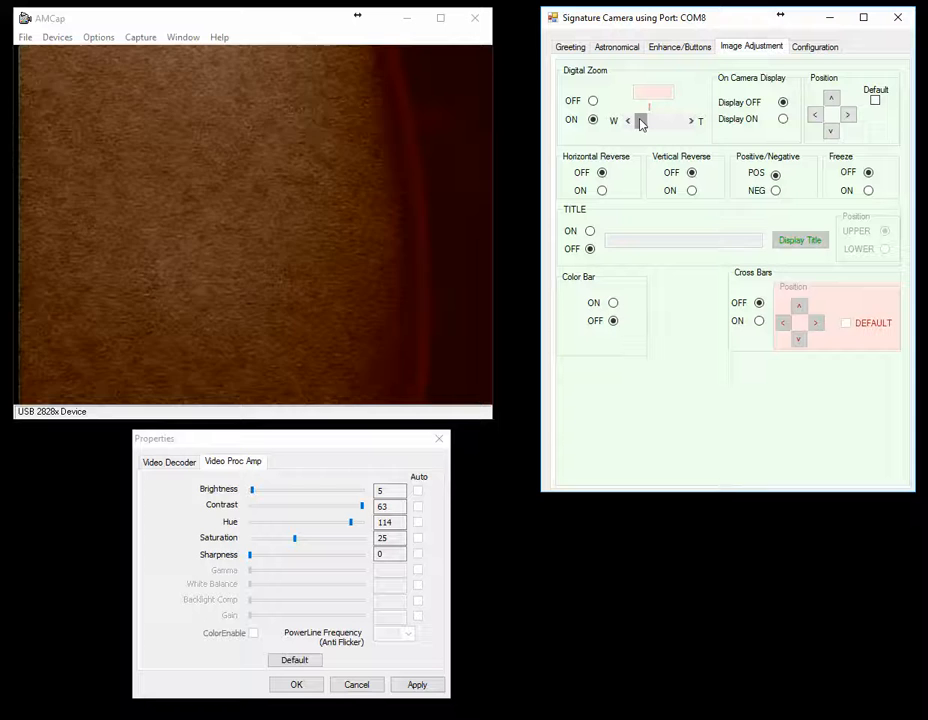
left_click_drag(641, 123, 696, 126)
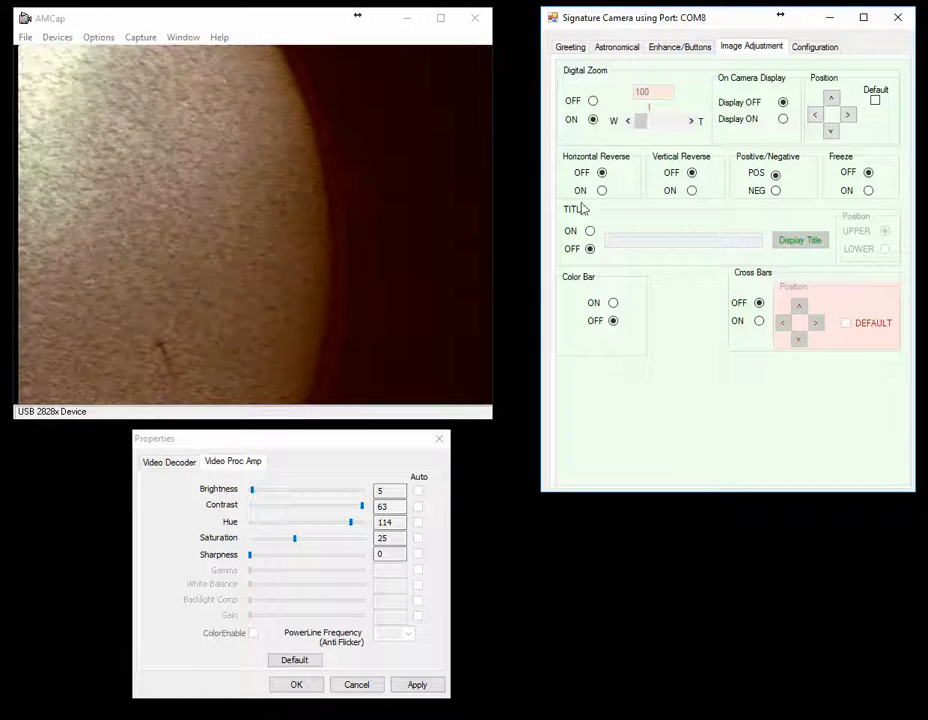
left_click(593, 102)
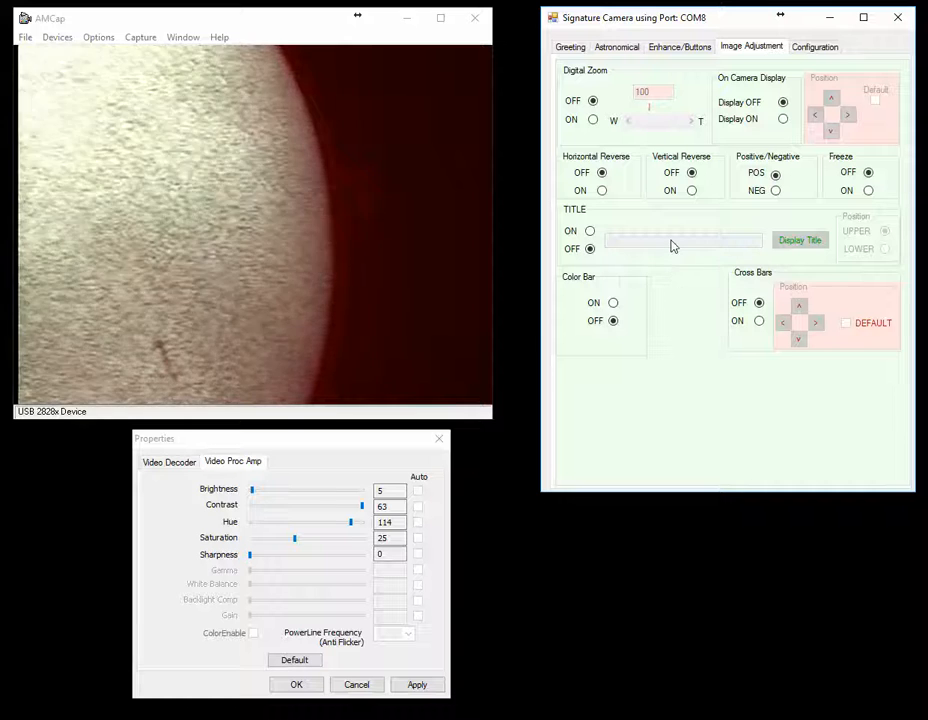
Step: Enable the on-camera display and overlay the title "Sun with Lunt 152" on the live image
left_click(783, 119)
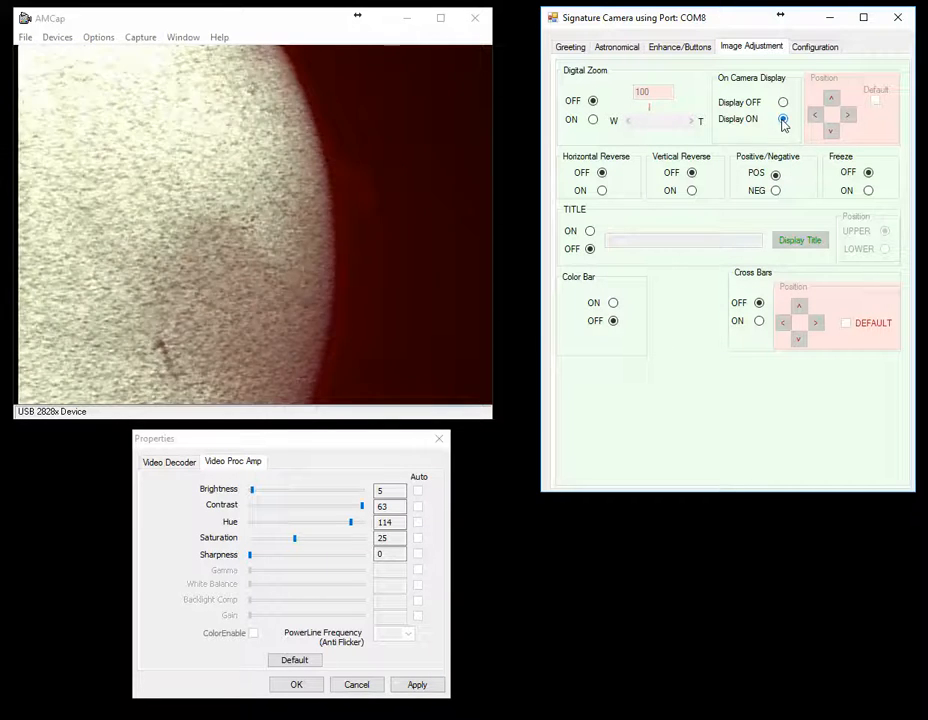
left_click(590, 231)
left_click(667, 244)
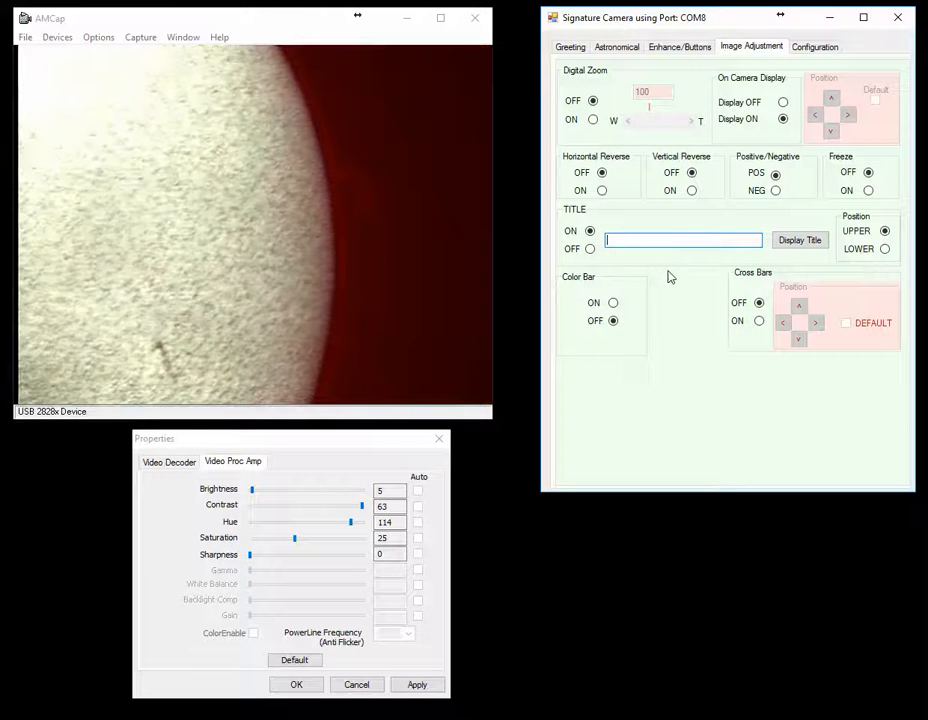
type("Sun")
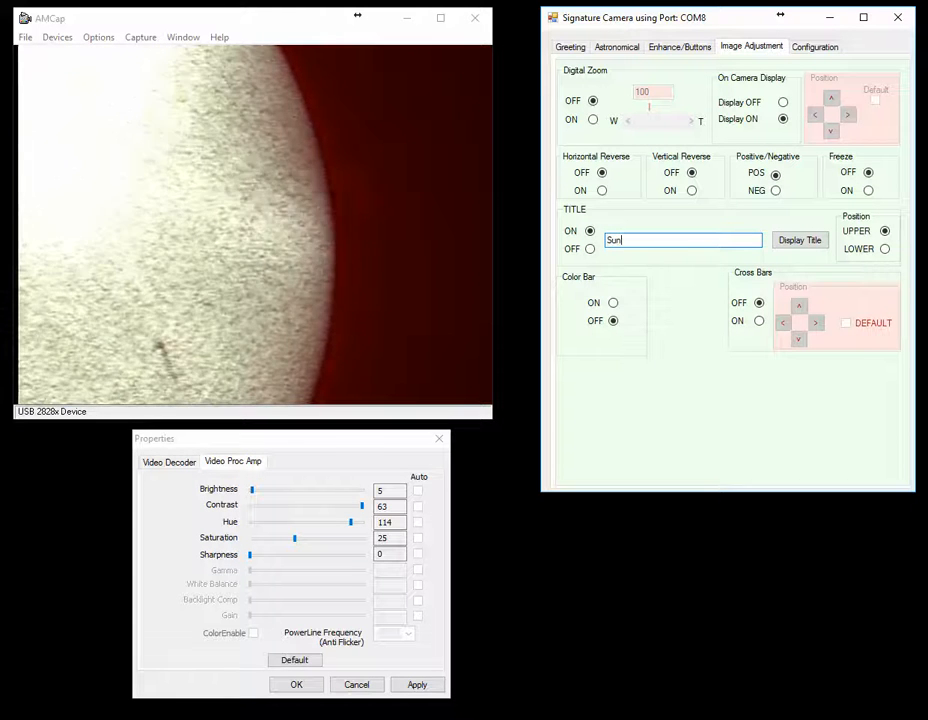
type(" ith")
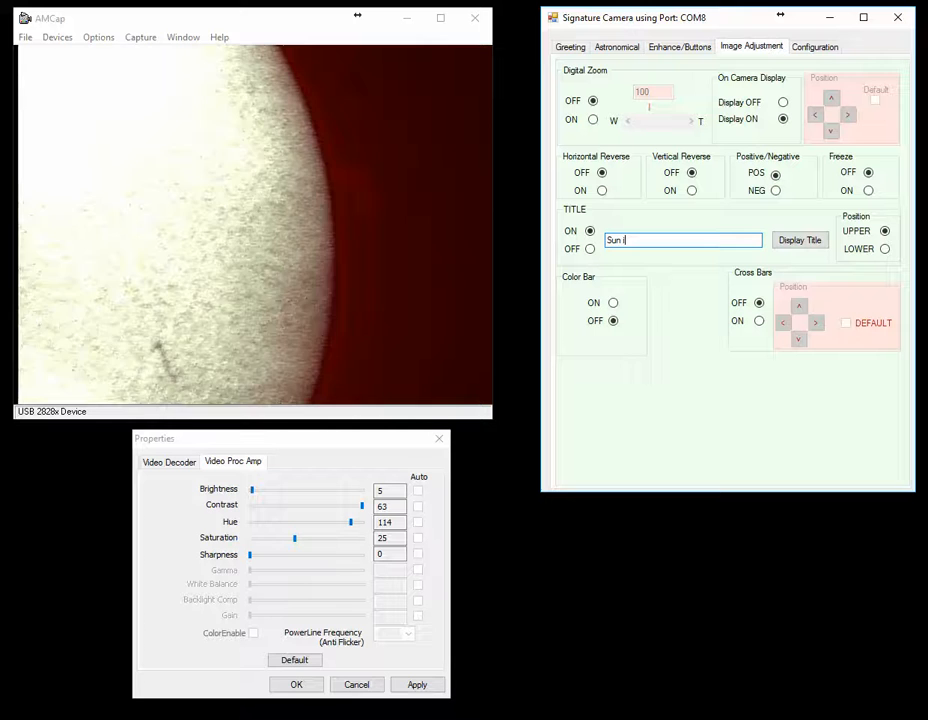
key("BackSpace")
key("BackSpace")
key("BackSpace")
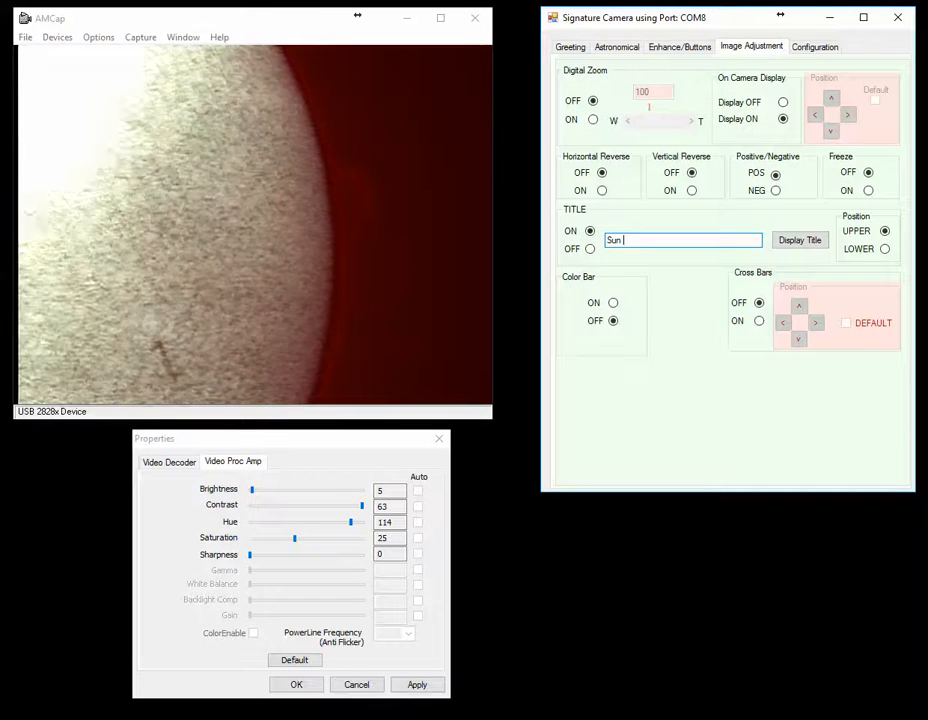
type("with L")
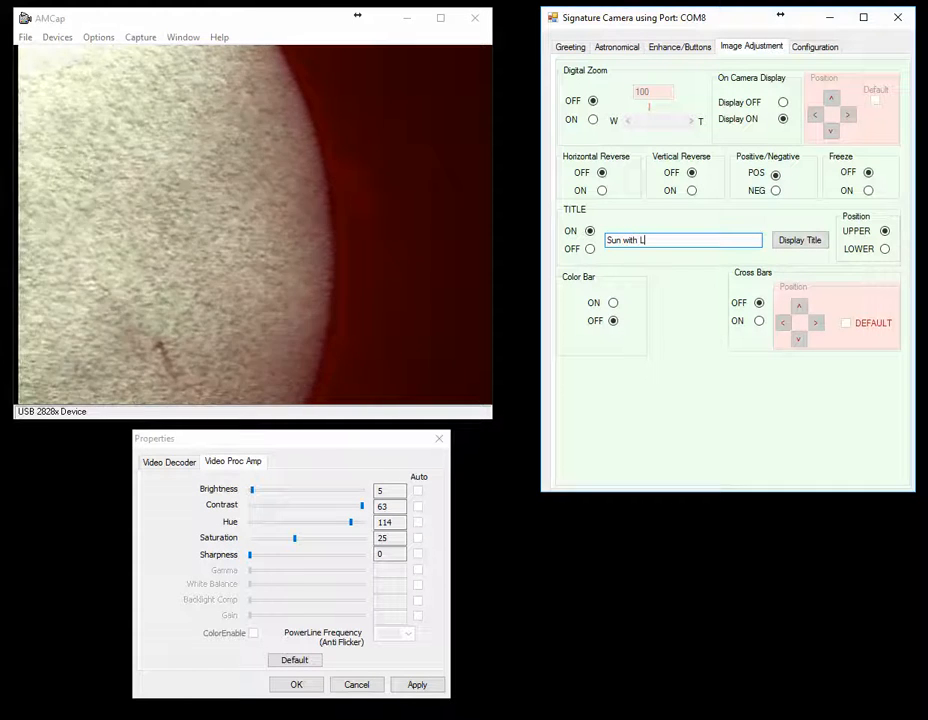
type("unt 152")
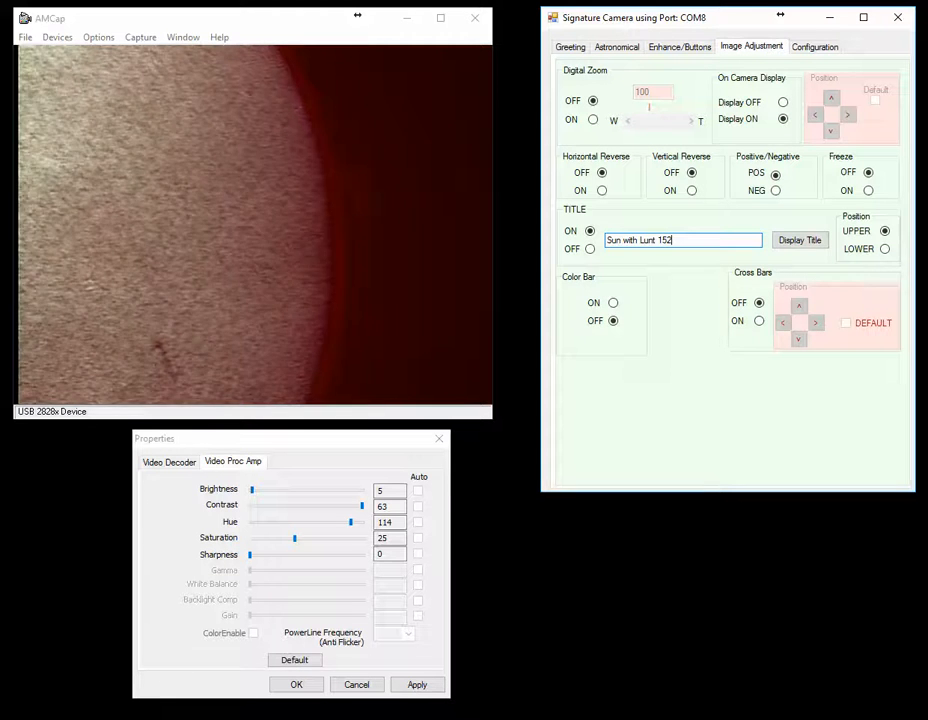
left_click(810, 246)
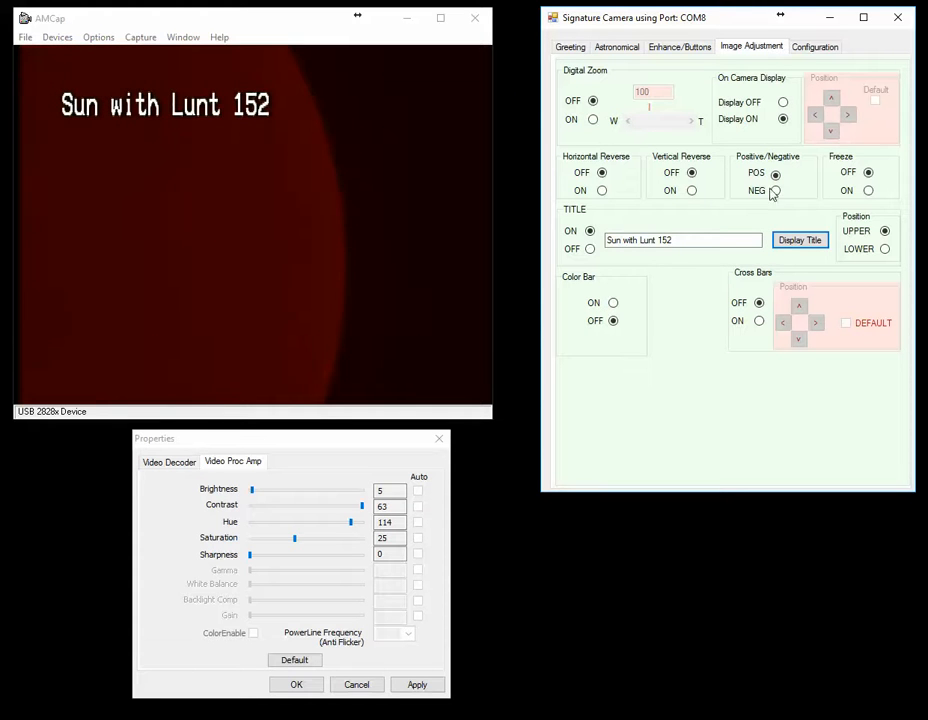
Step: Try the title in the lower position, return it to upper, and turn the title and on-camera display off
left_click(884, 249)
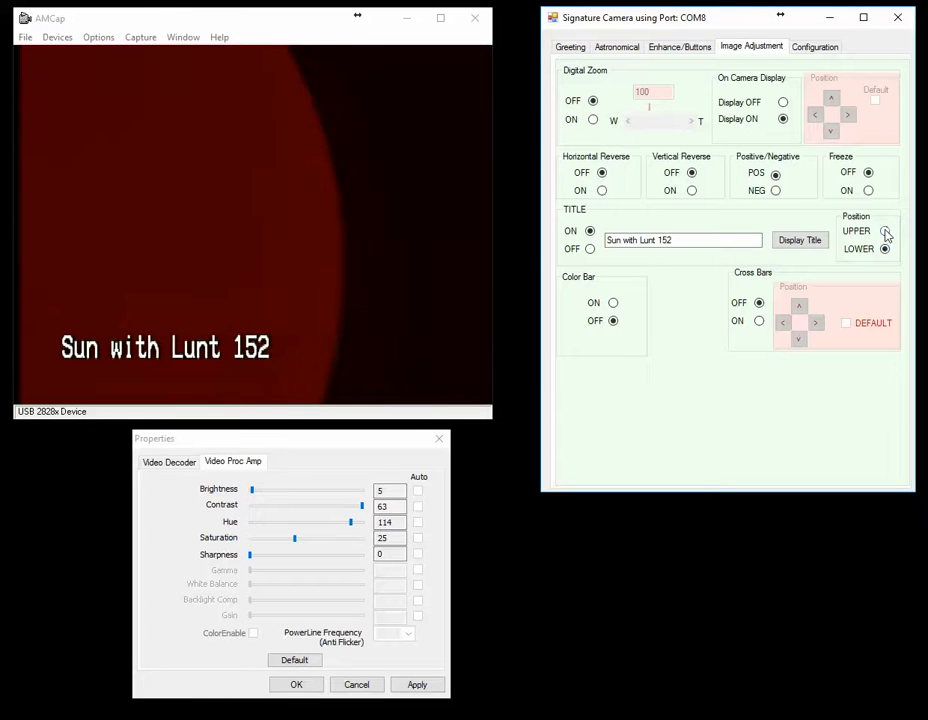
left_click(885, 232)
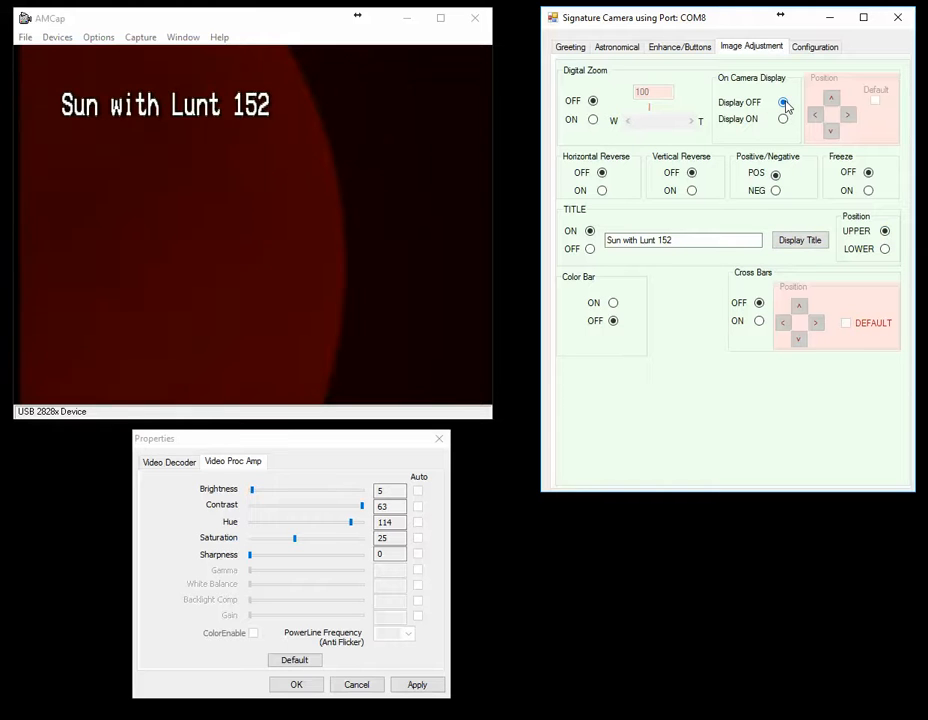
left_click(590, 249)
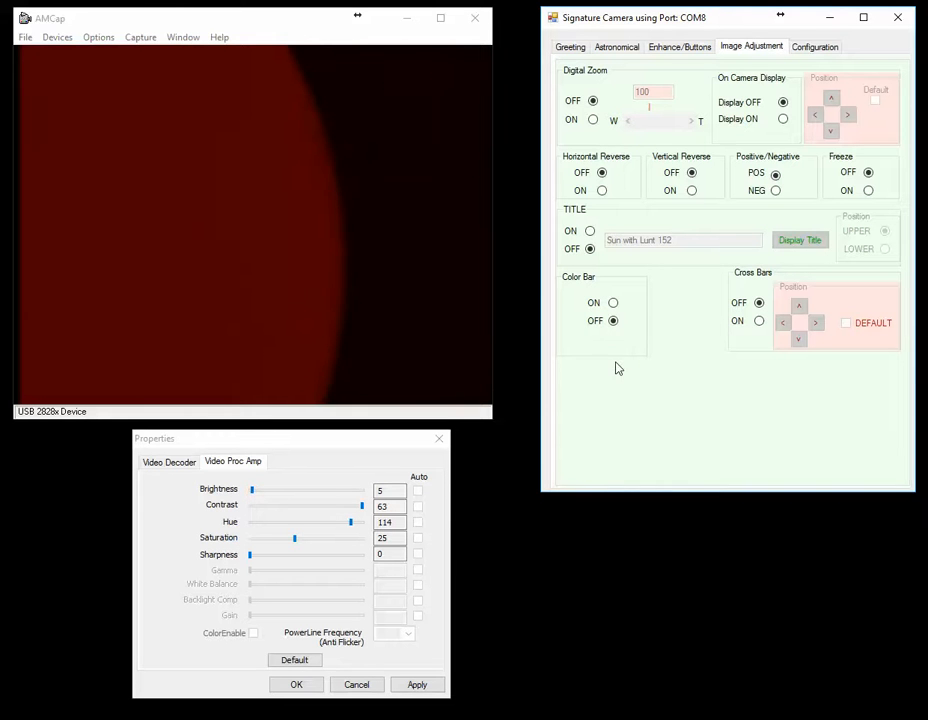
Step: Raise the video brightness to 105 using the camera's color bar pattern, and turn the color bar off
left_click(614, 303)
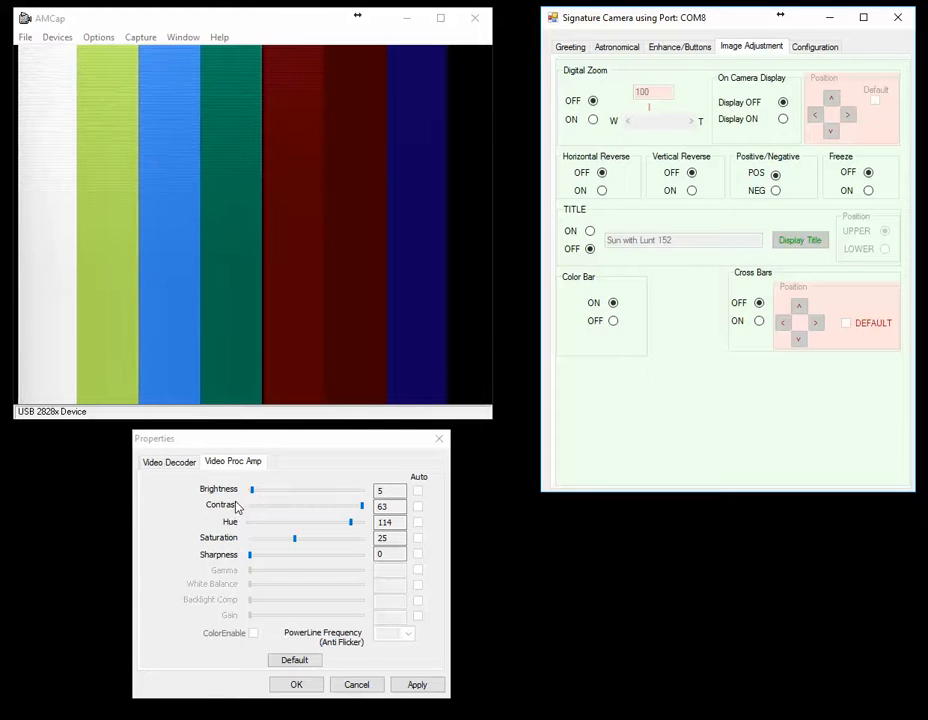
left_click_drag(253, 494, 296, 498)
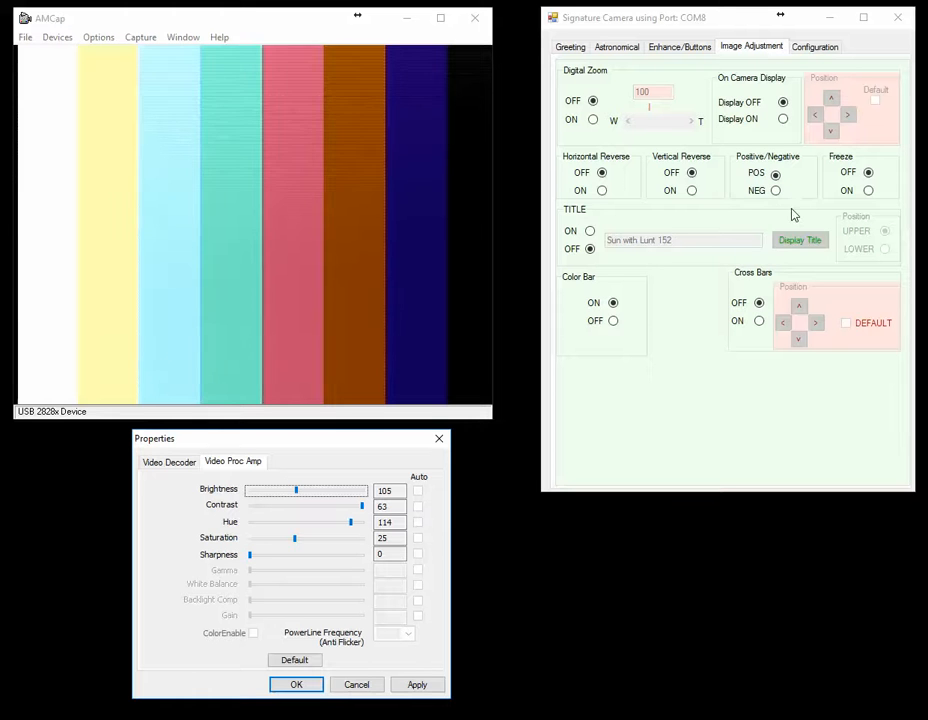
left_click(614, 323)
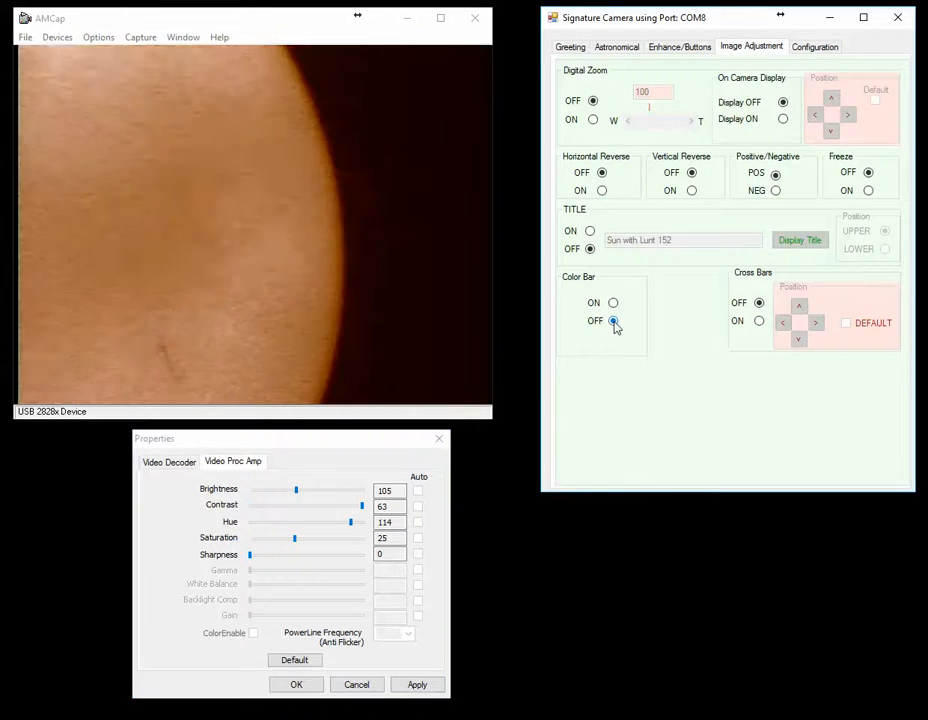
Step: Try the negative image mode, restore positive, and try the image freeze
left_click(776, 191)
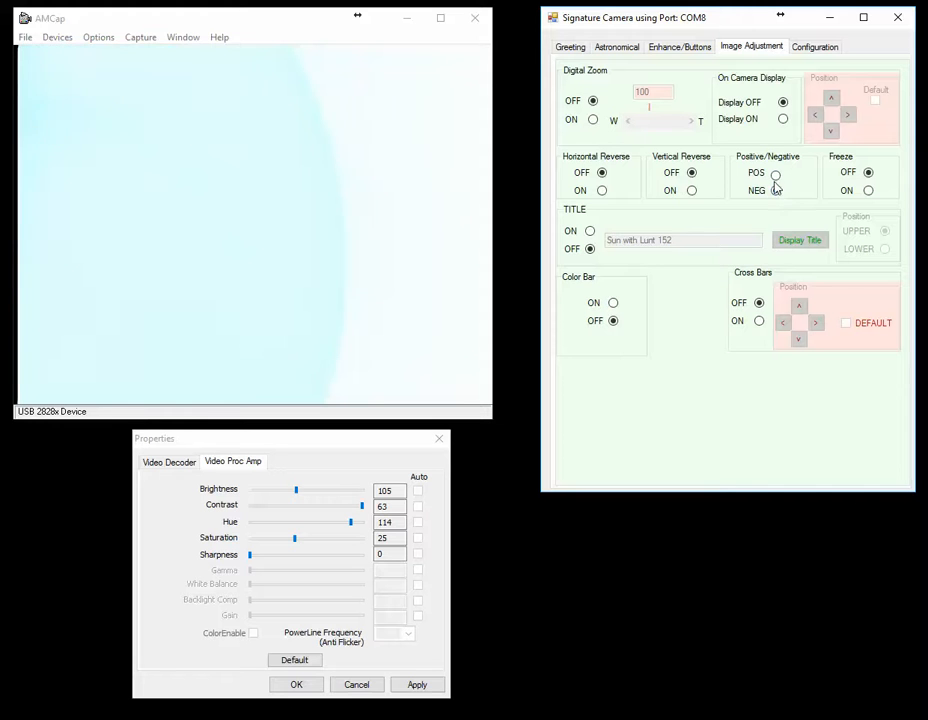
left_click(776, 176)
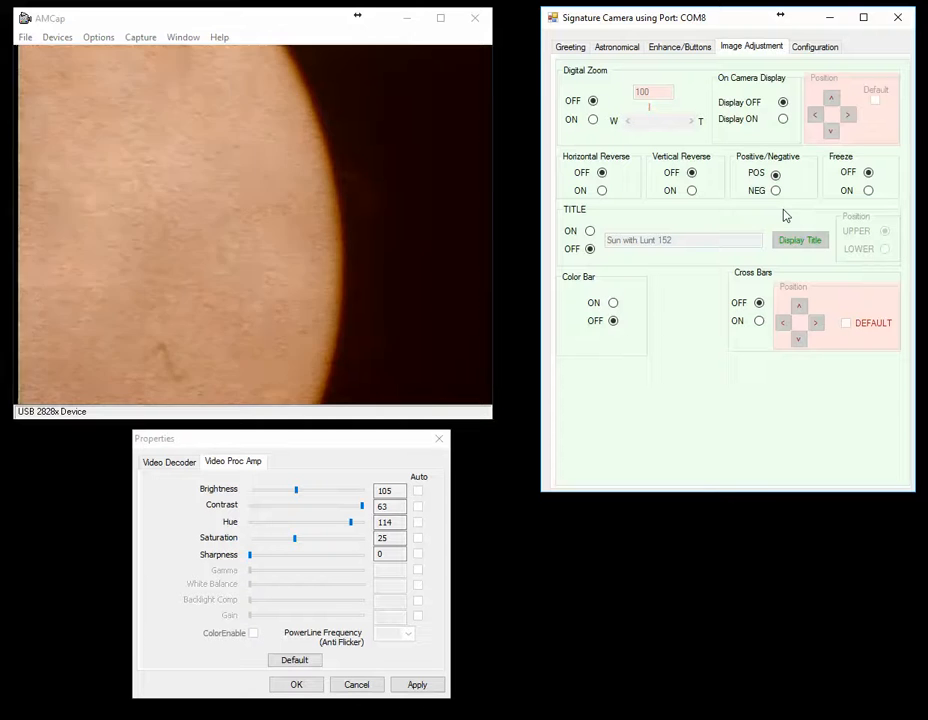
left_click(868, 191)
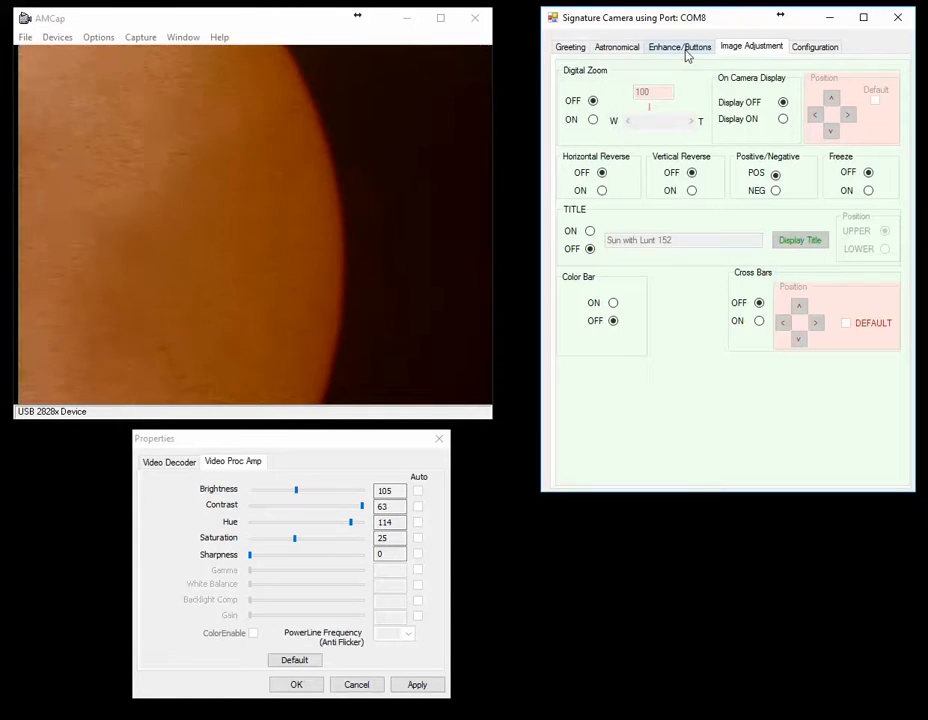
left_click(631, 52)
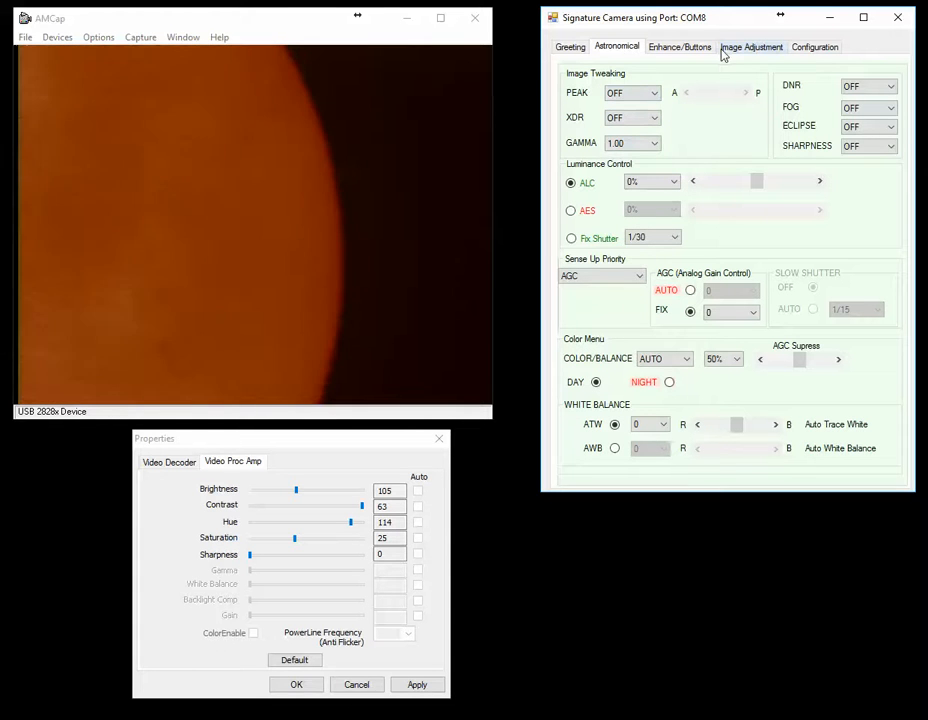
left_click(667, 48)
left_click(619, 95)
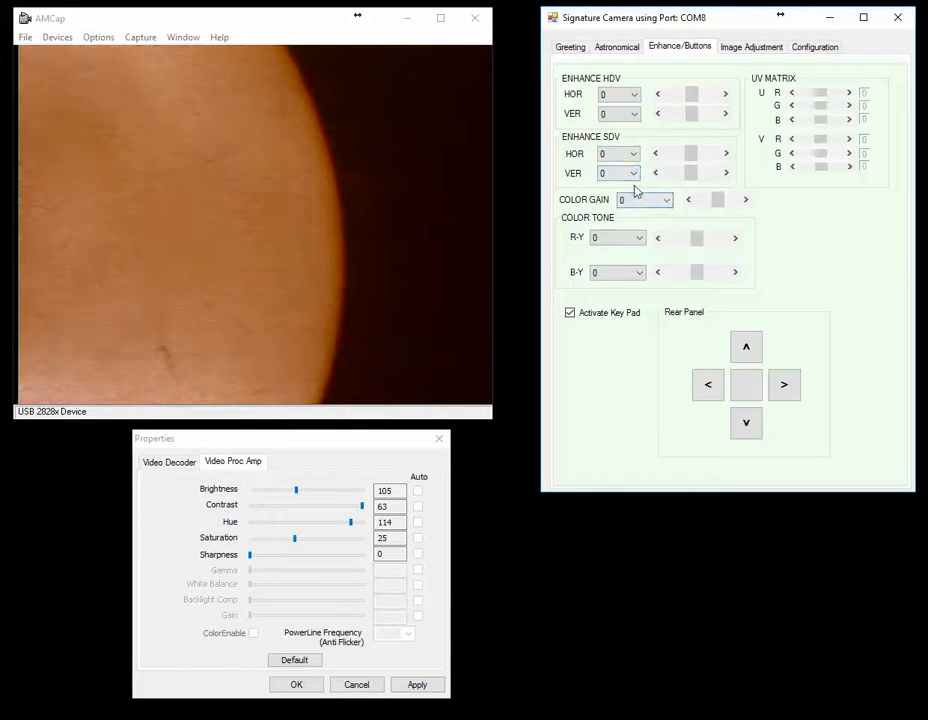
Step: Step the DNR setting among the astronomical controls through LOW and MID to HIGH
left_click(633, 47)
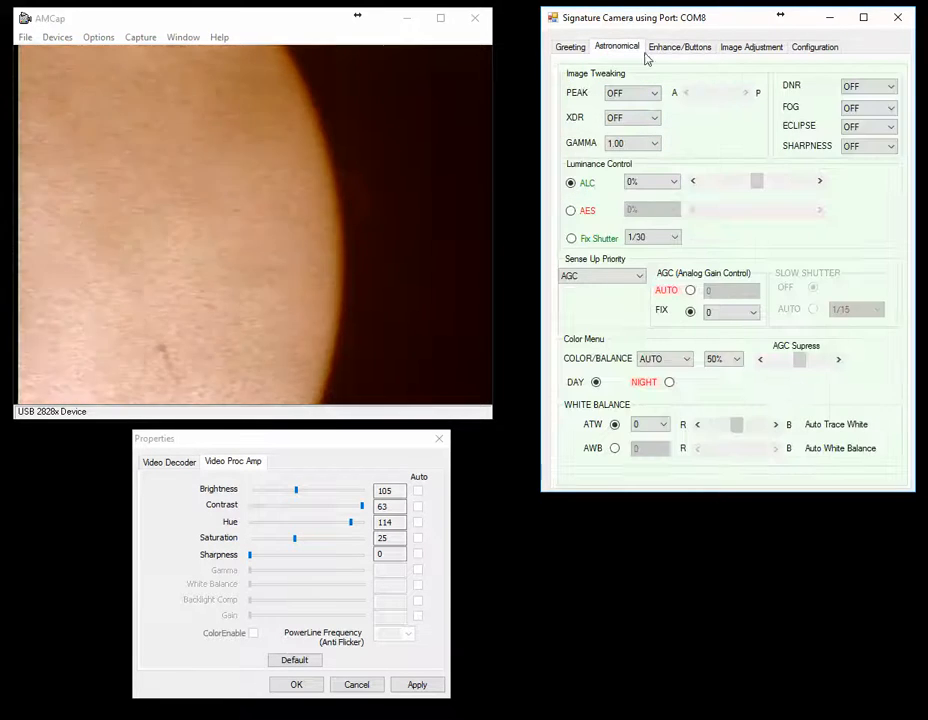
left_click(893, 88)
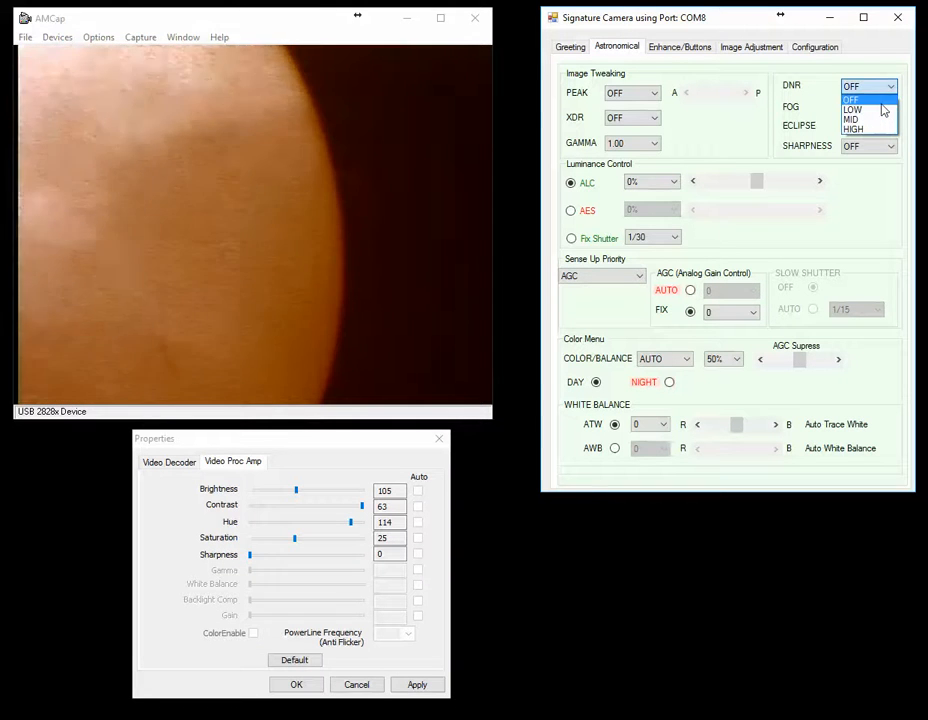
left_click(880, 110)
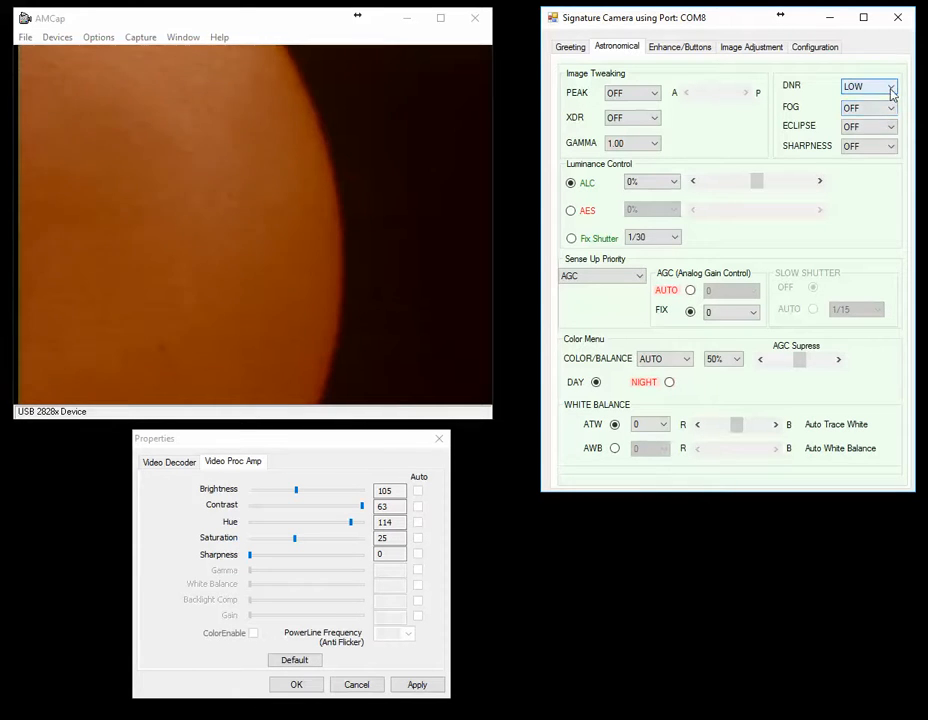
left_click(892, 88)
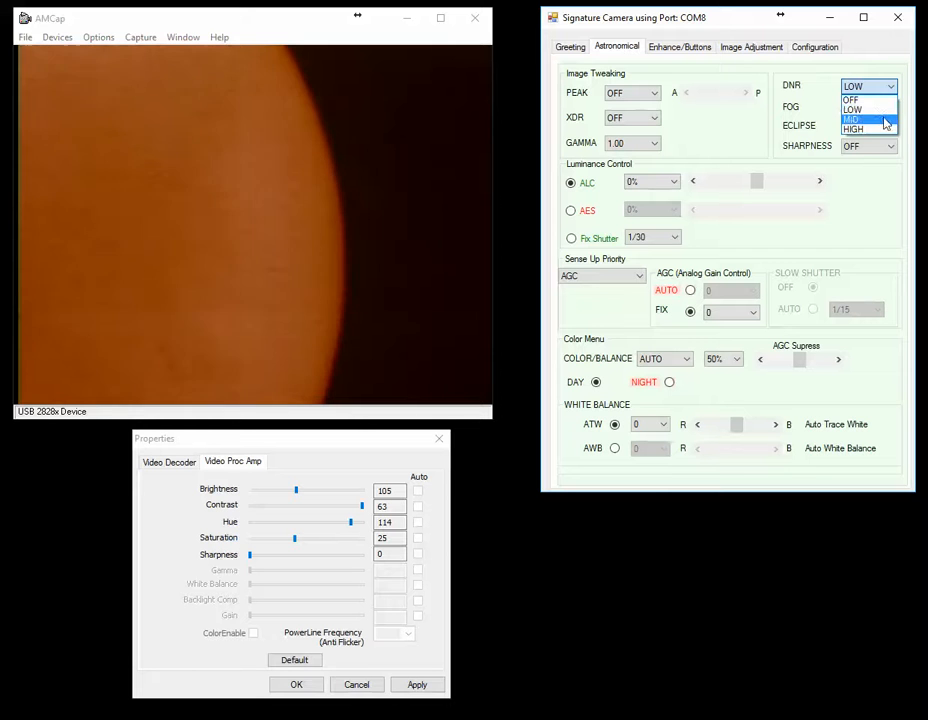
left_click(887, 120)
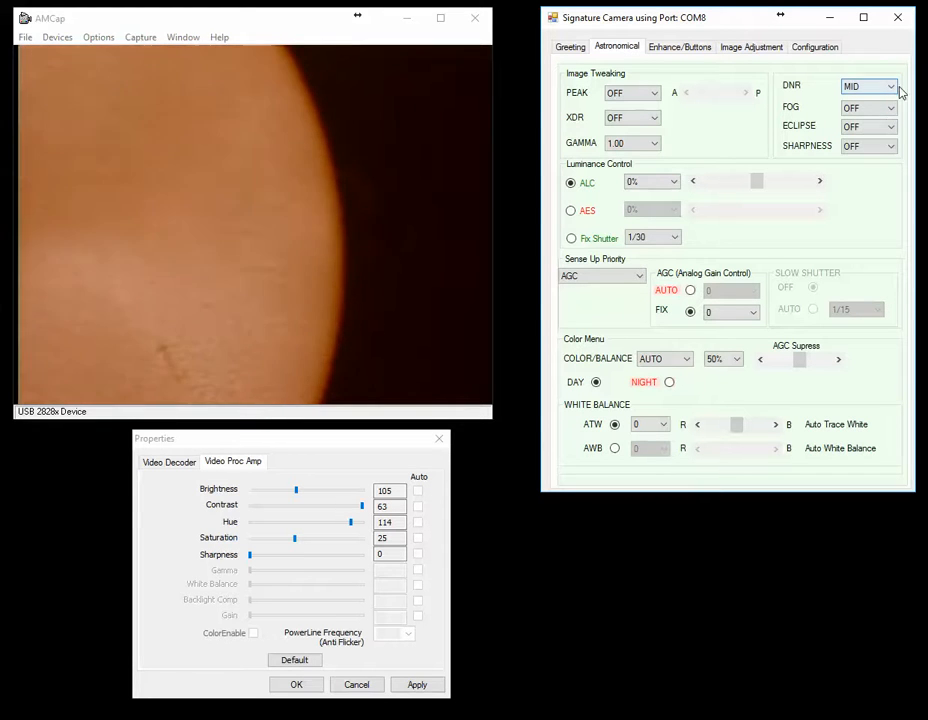
left_click(890, 87)
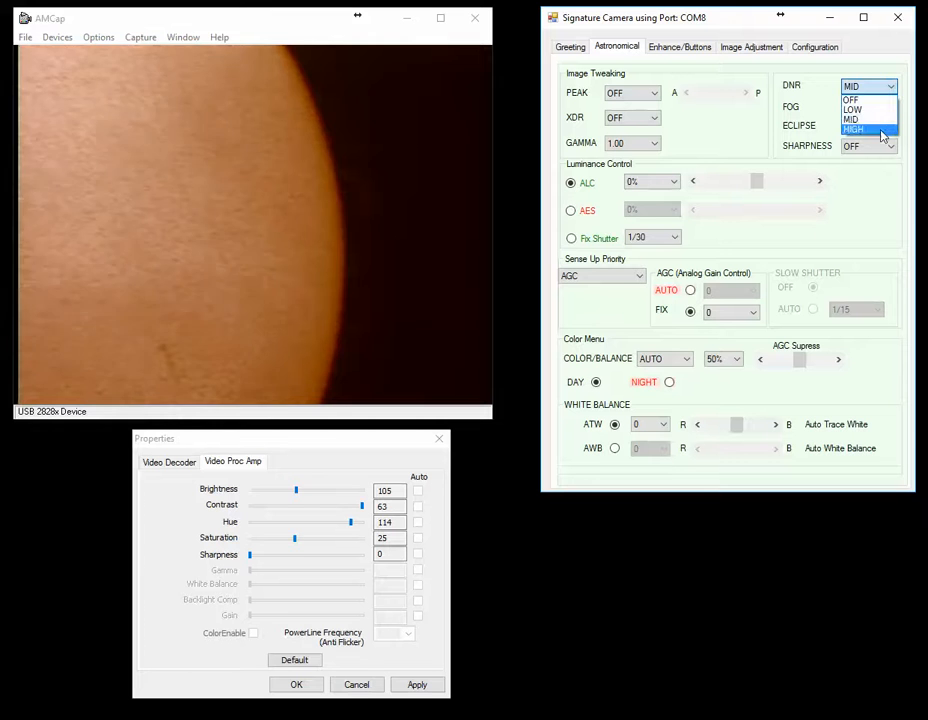
left_click(882, 131)
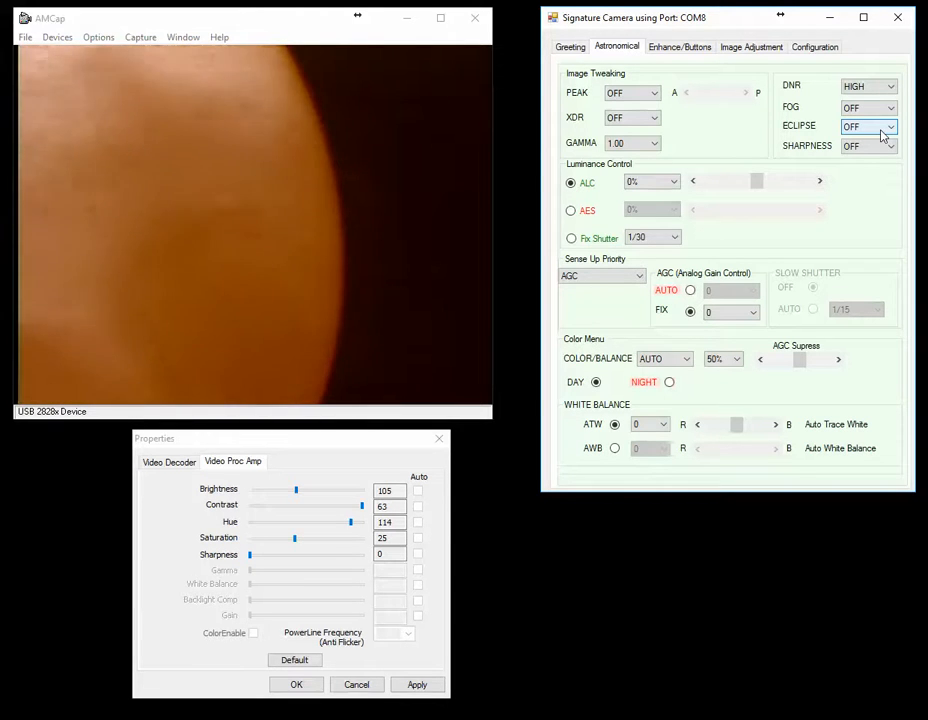
Step: Turn DNR off, and step the FOG setting through LOW, MID and HIGH and back to OFF
left_click(892, 88)
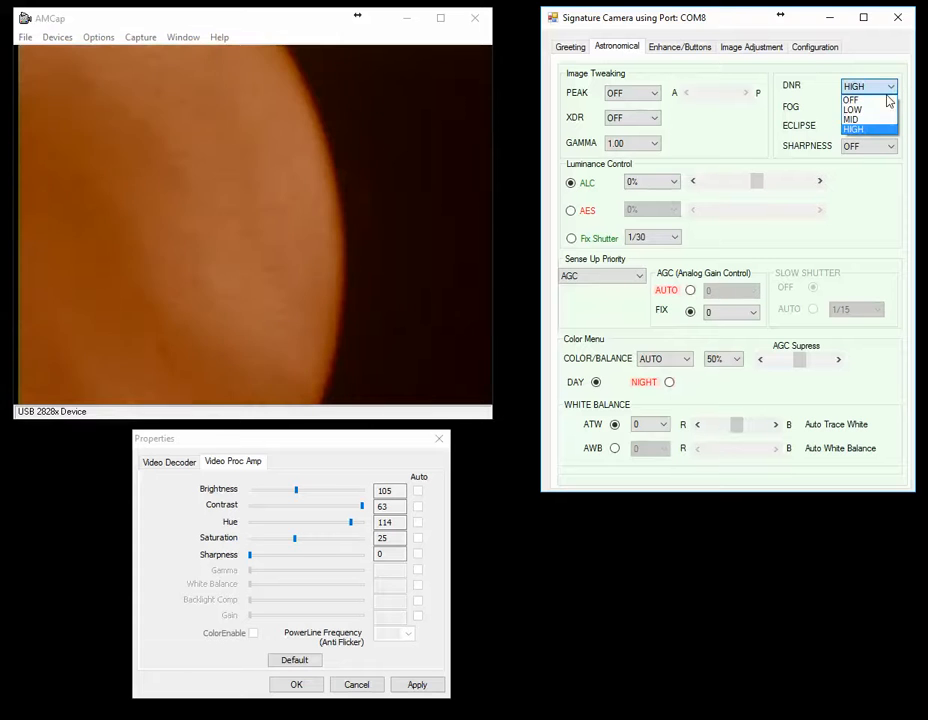
left_click(870, 100)
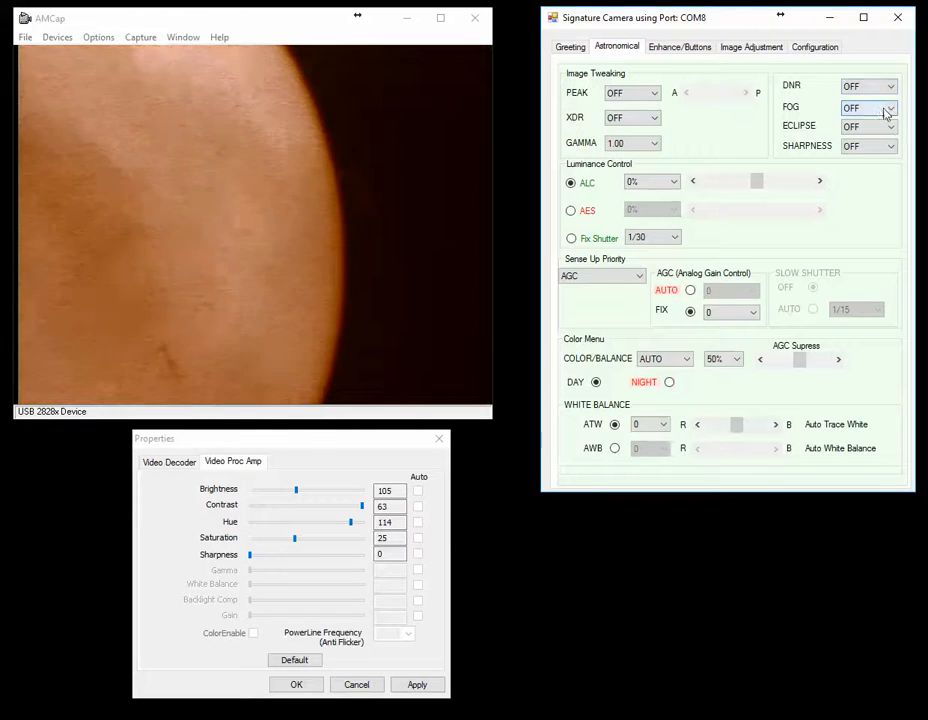
left_click(890, 110)
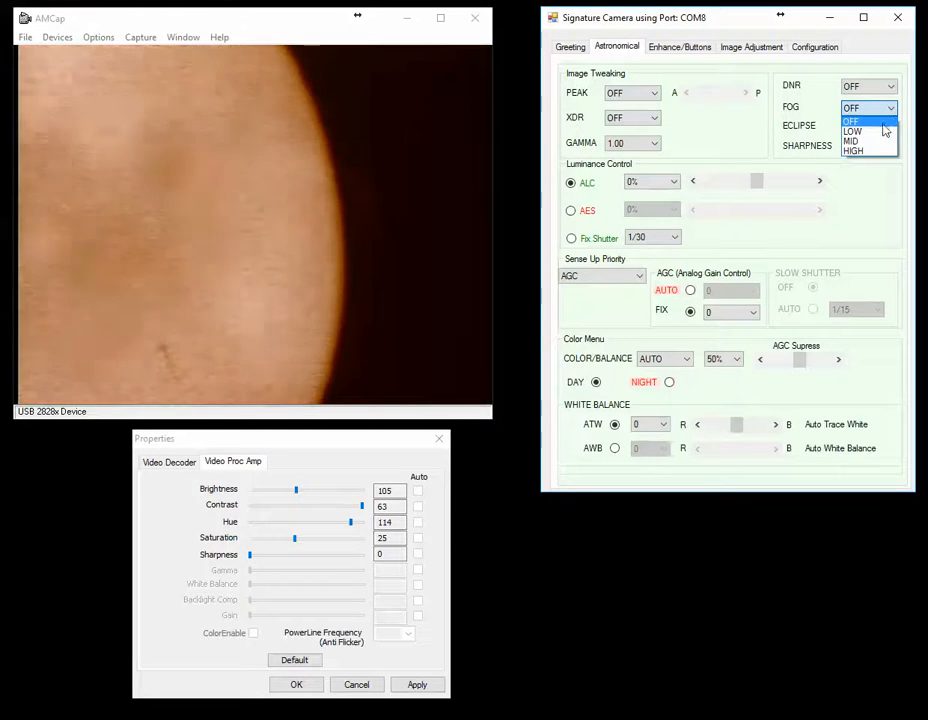
left_click(885, 131)
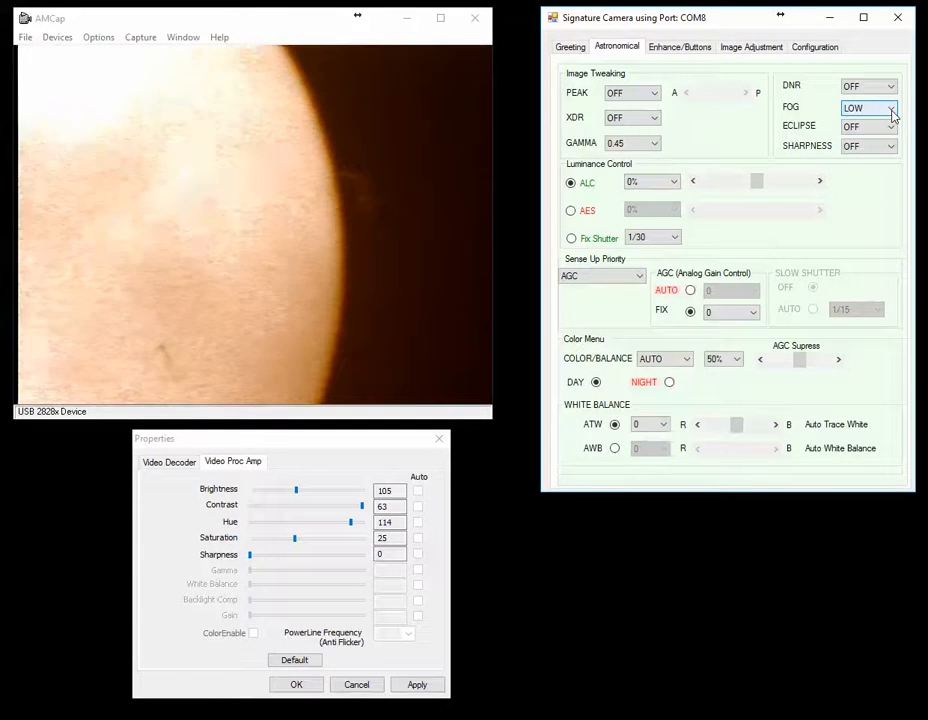
left_click(891, 109)
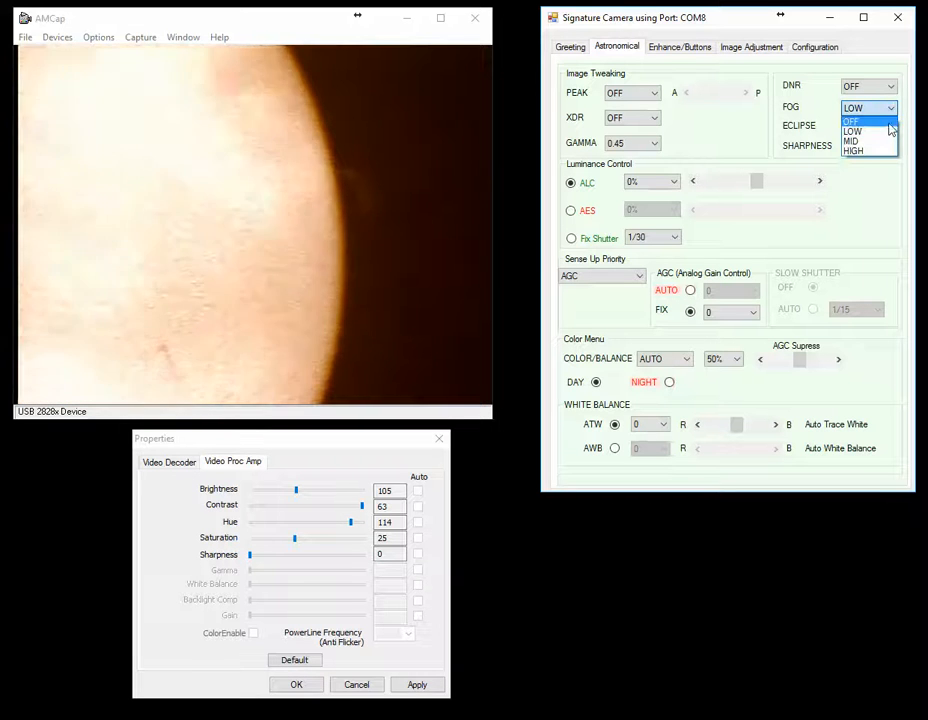
left_click(889, 142)
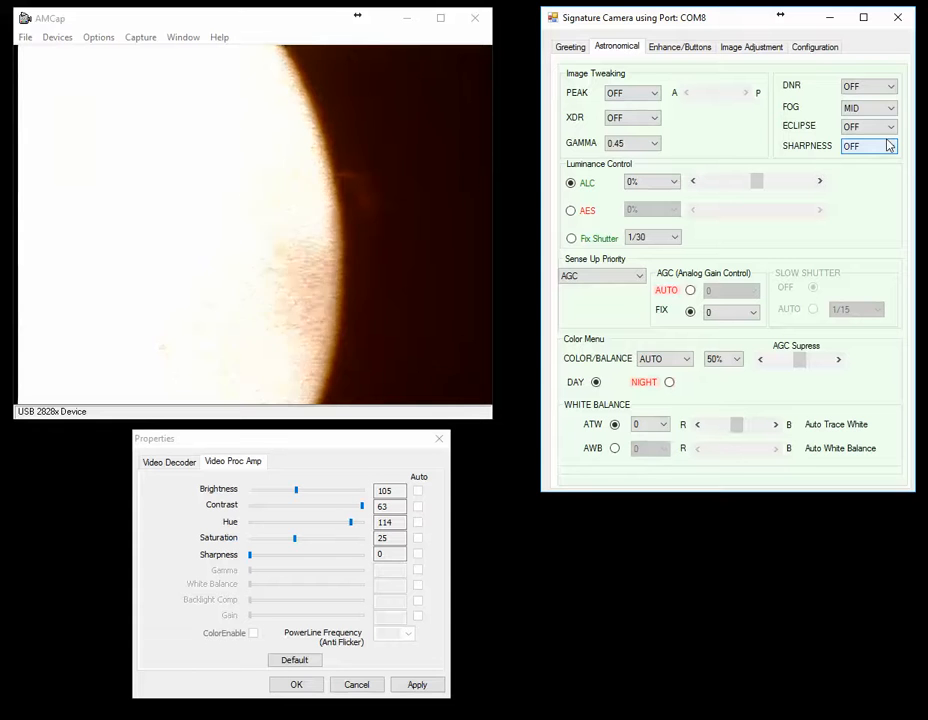
left_click(891, 110)
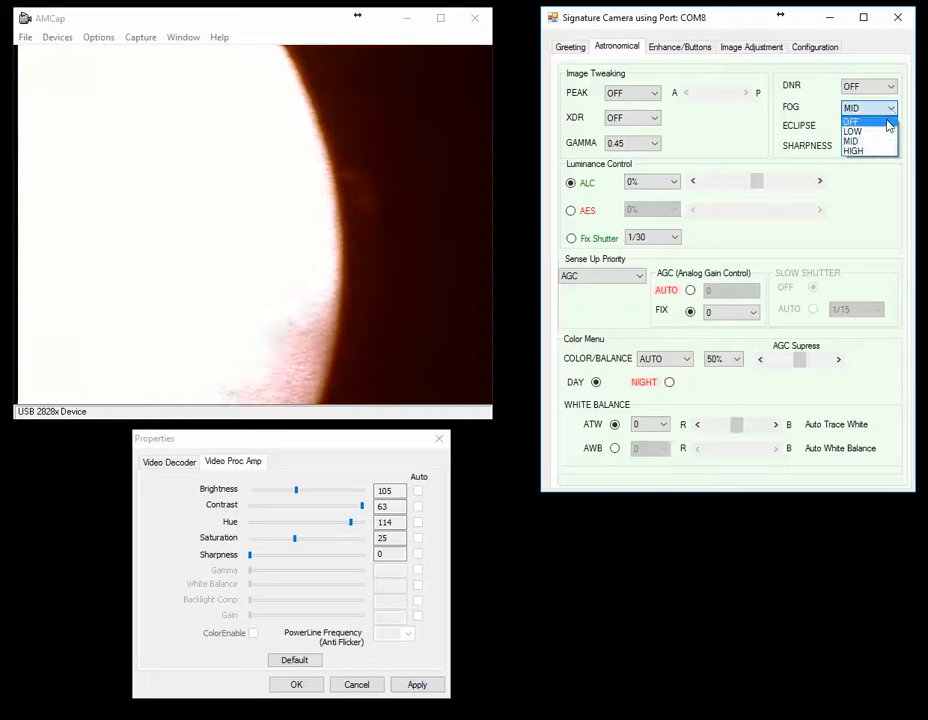
left_click(883, 150)
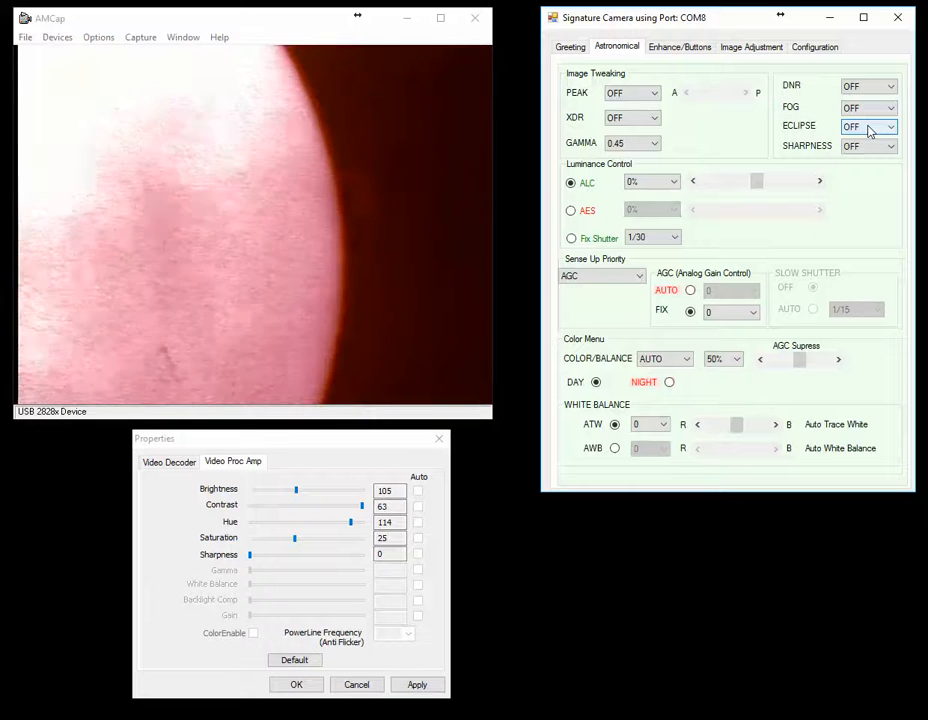
Step: Try the ECLIPSE setting at LOW, MID and HIGH, and return it to OFF
left_click(890, 128)
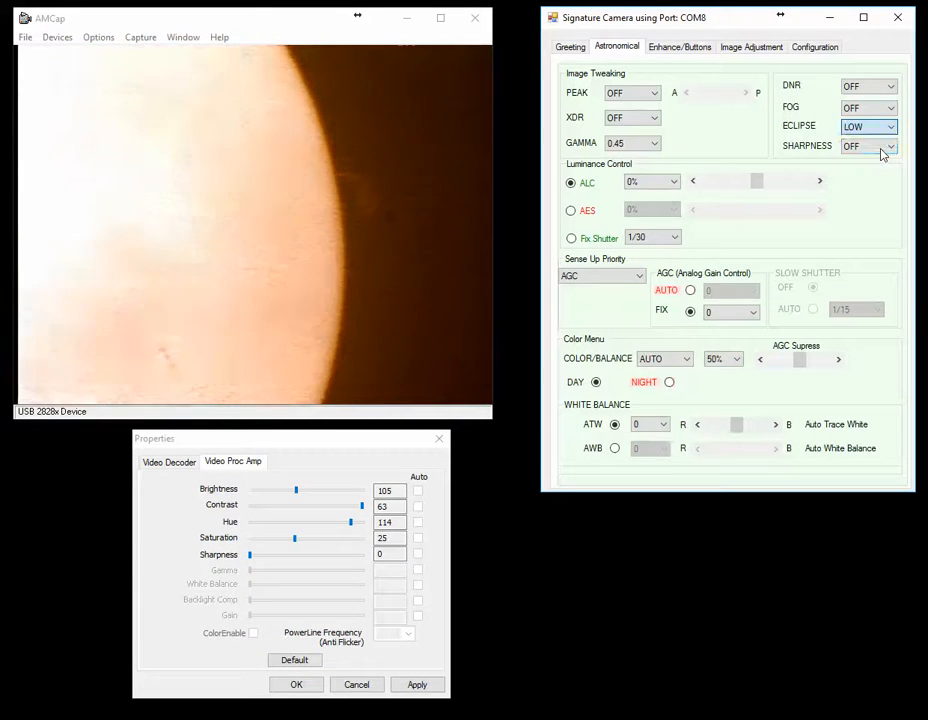
left_click(855, 150)
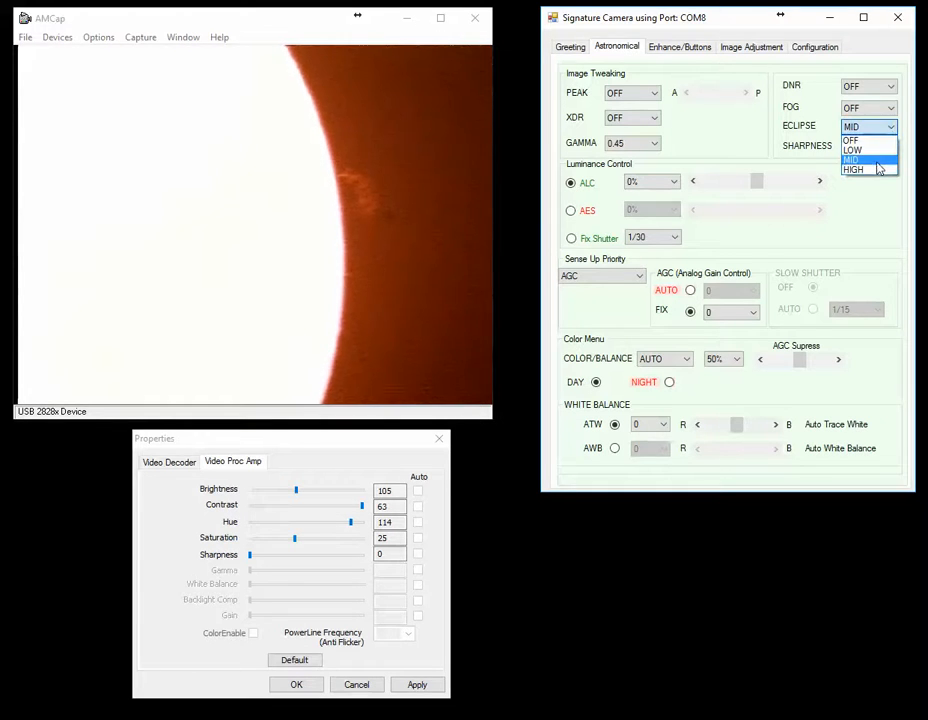
left_click(877, 170)
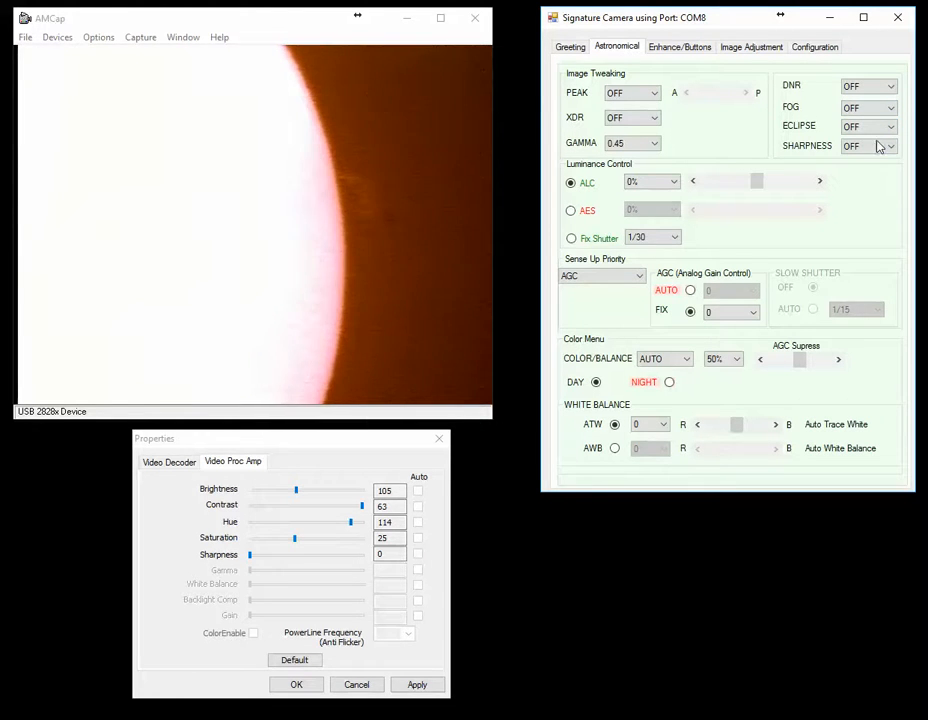
Step: Try the camera's SHARPNESS setting by switching it ON, and turn it back OFF
left_click(891, 146)
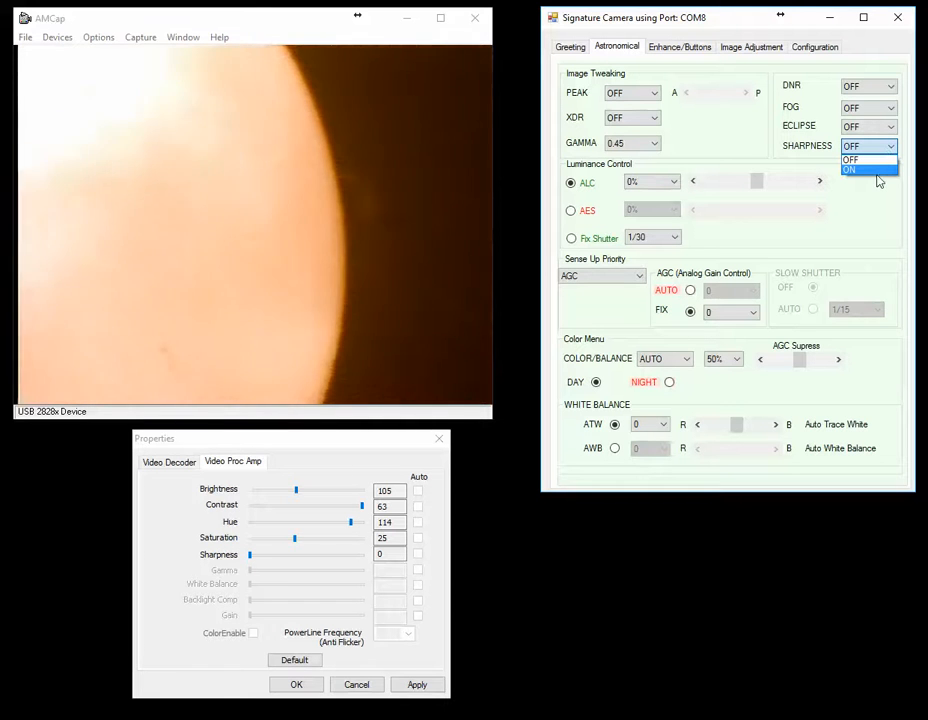
left_click(857, 171)
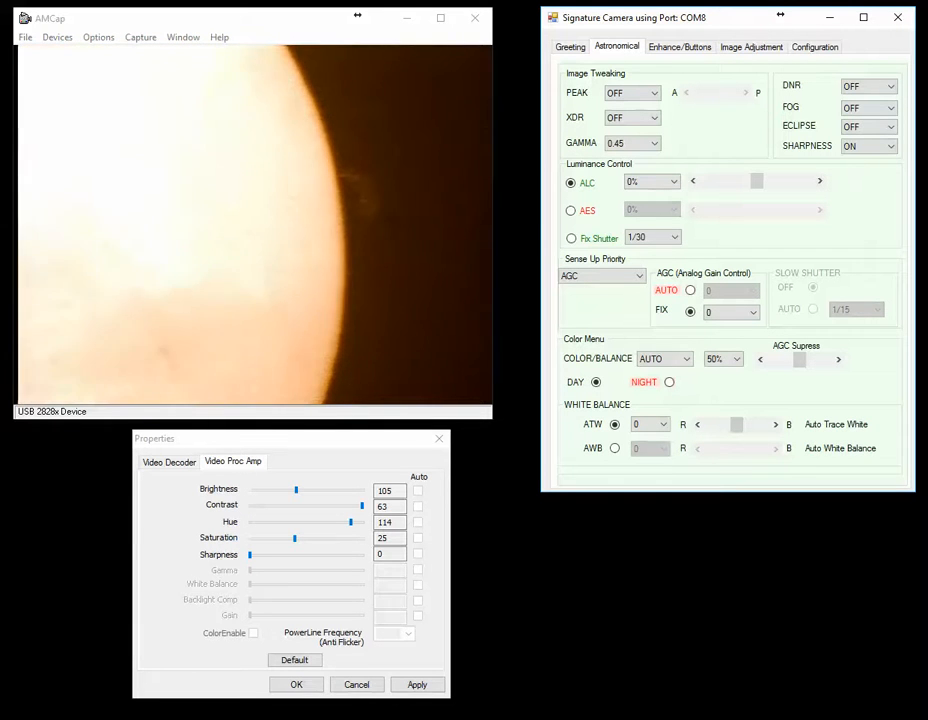
left_click(892, 147)
left_click(878, 159)
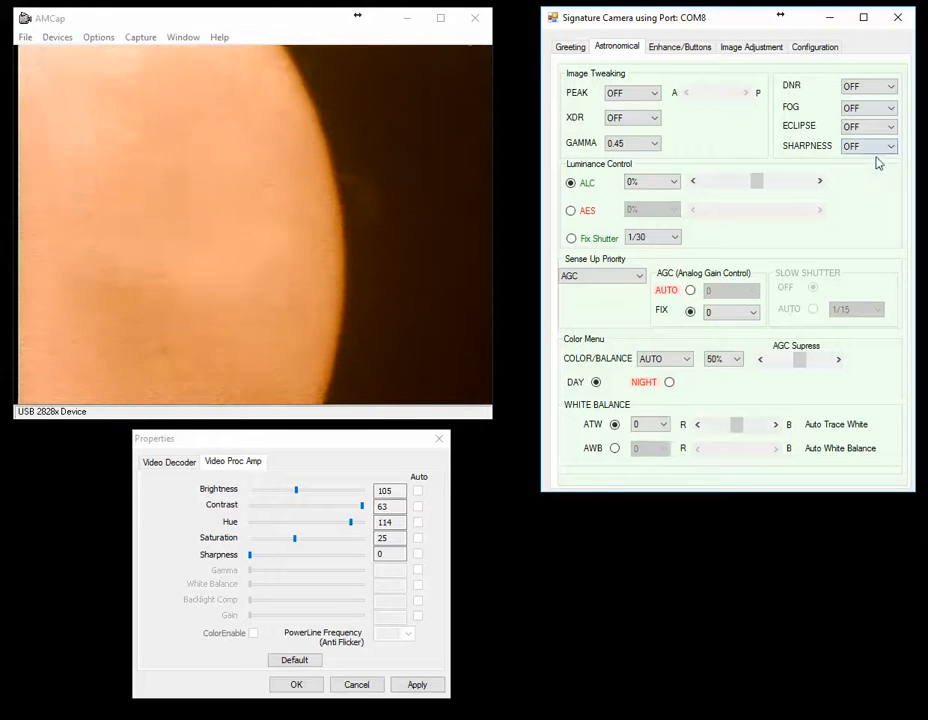
Step: Open the GAMMA choices among the image tweaking settings
left_click(658, 147)
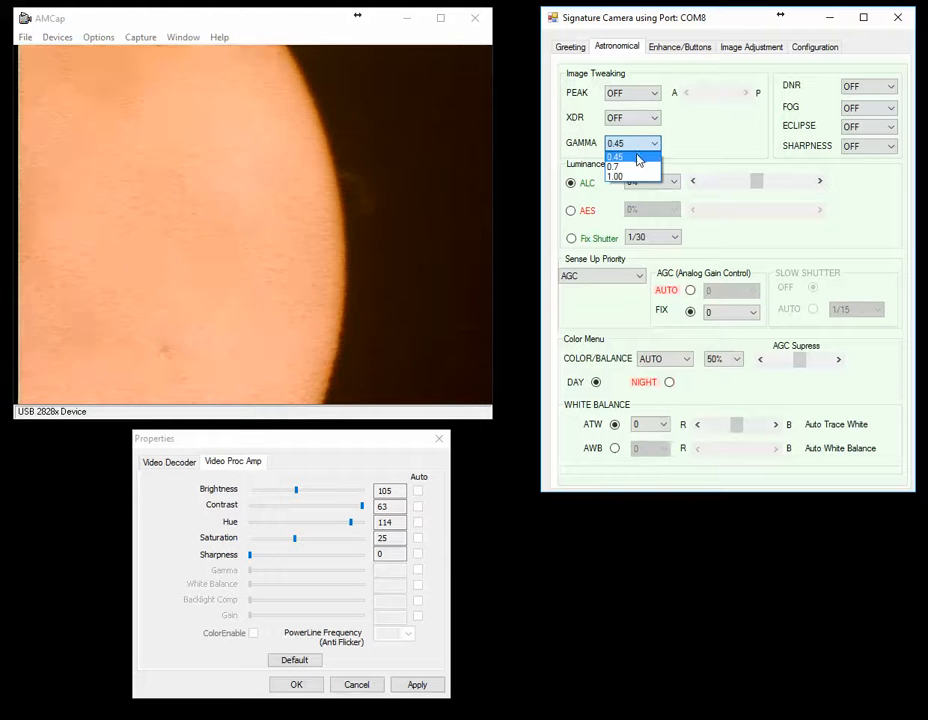